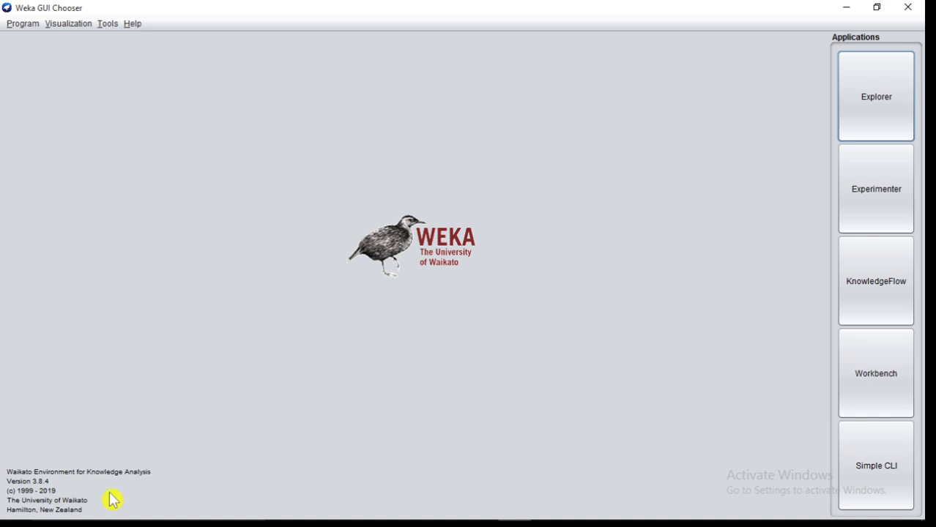
- Launch the Weka Explorer from the GUI Chooser and maximize its window
left_click(878, 84)
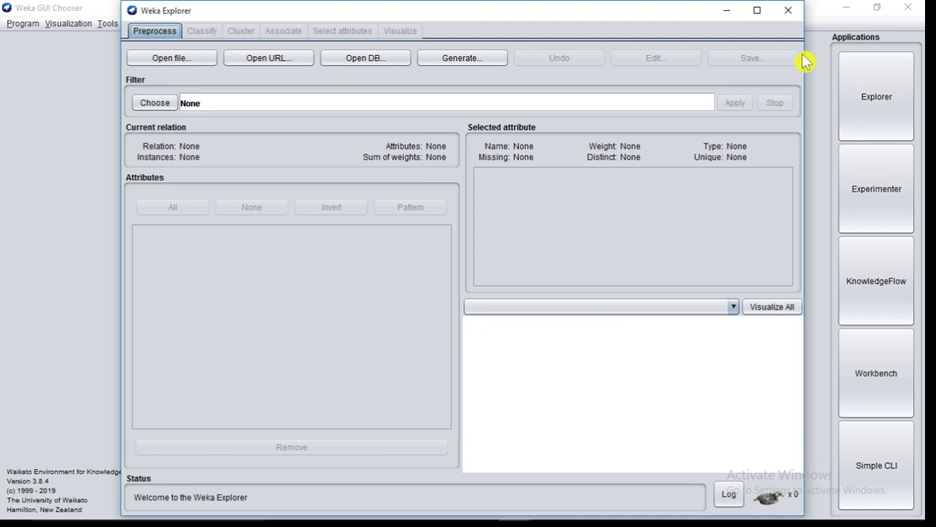
left_click(761, 16)
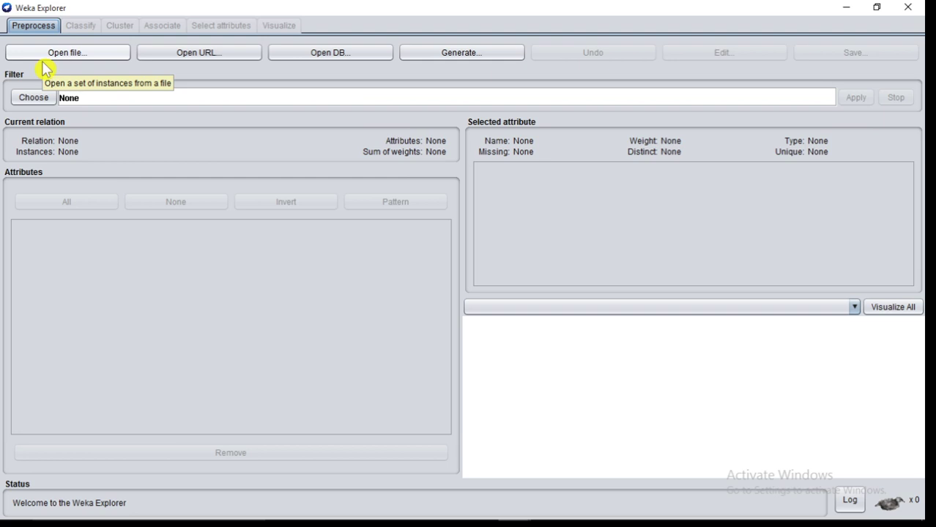
left_click(44, 68)
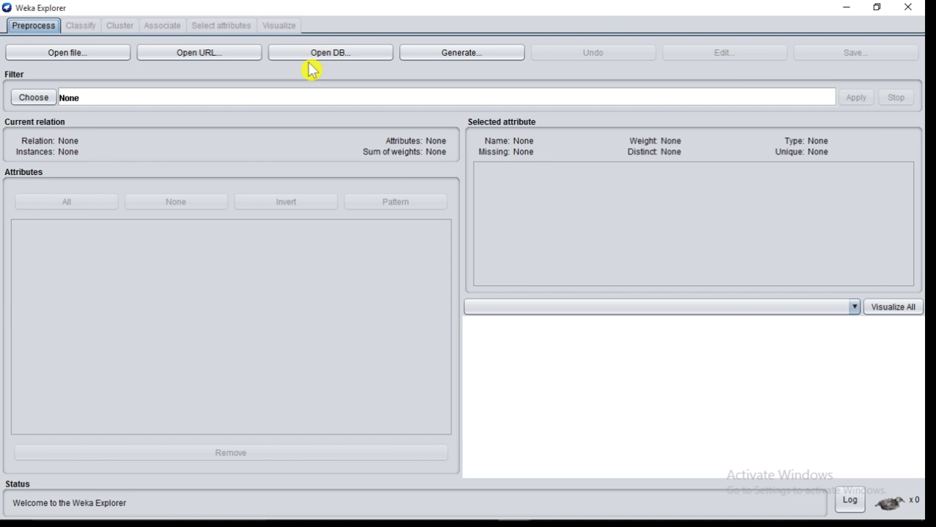
- Load weather.numeric.arff from C:\Program Files\Weka-3-8-4\data, giving 14 instances and 5 attributes
left_click(96, 64)
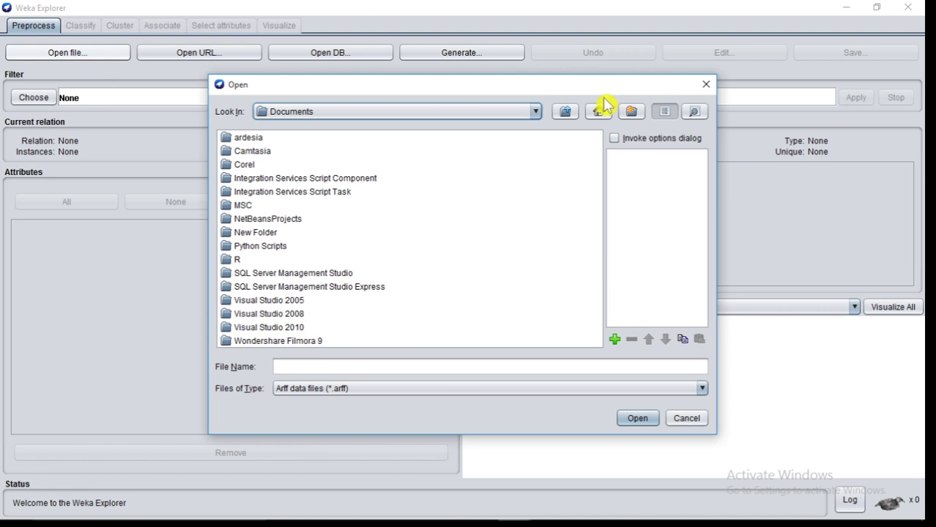
left_click(599, 114)
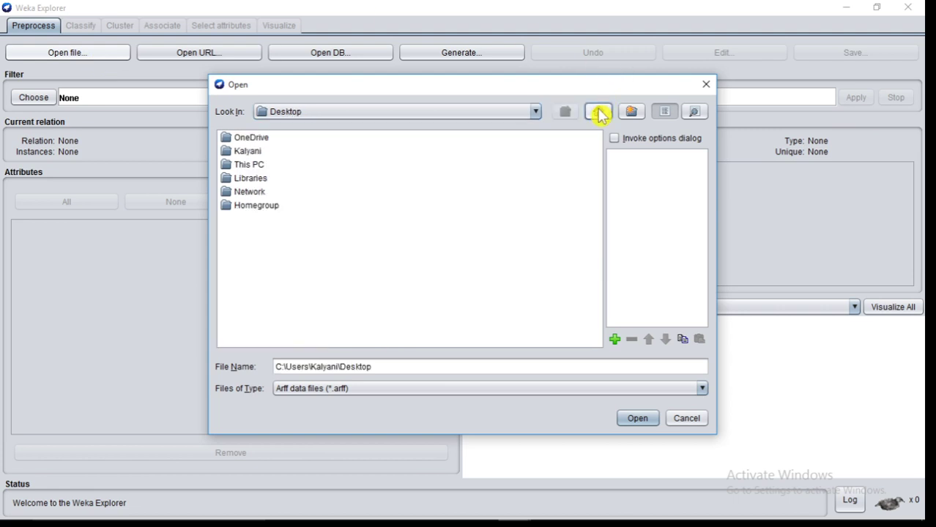
double_click(238, 167)
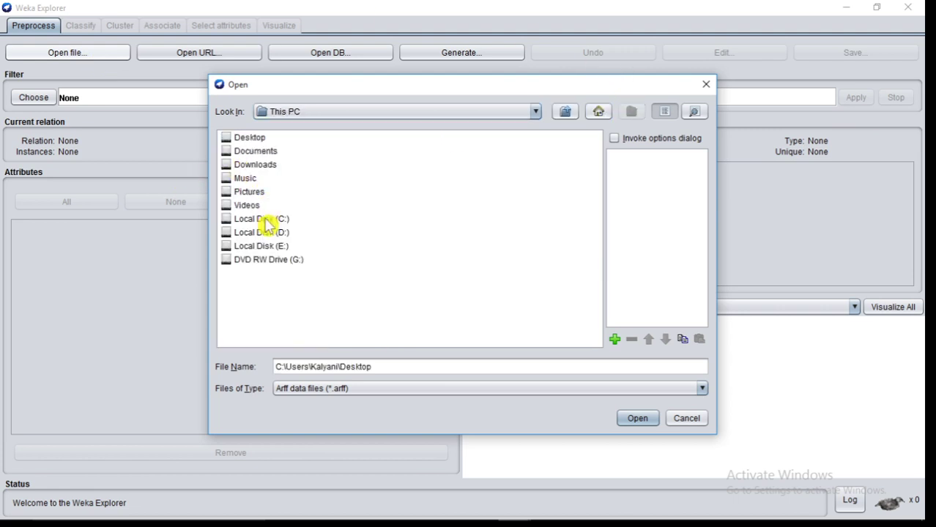
left_click(266, 221)
double_click(266, 223)
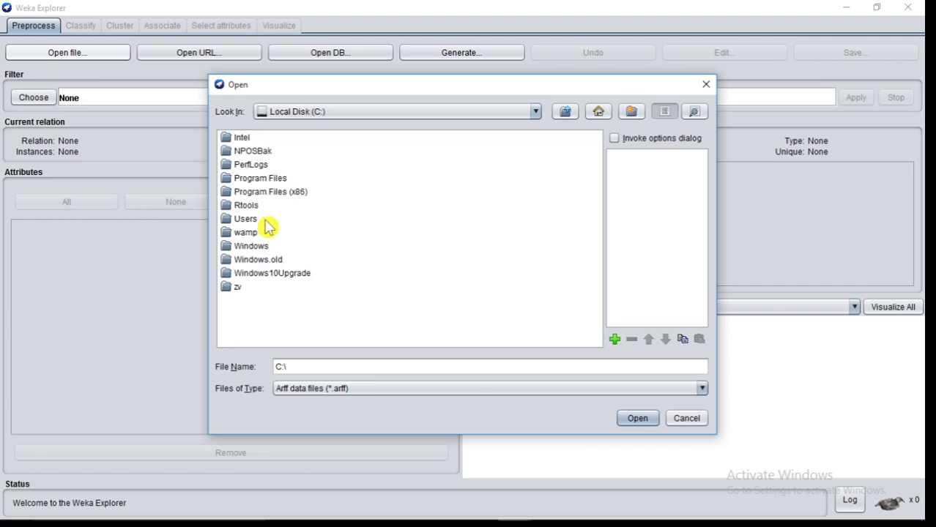
double_click(260, 180)
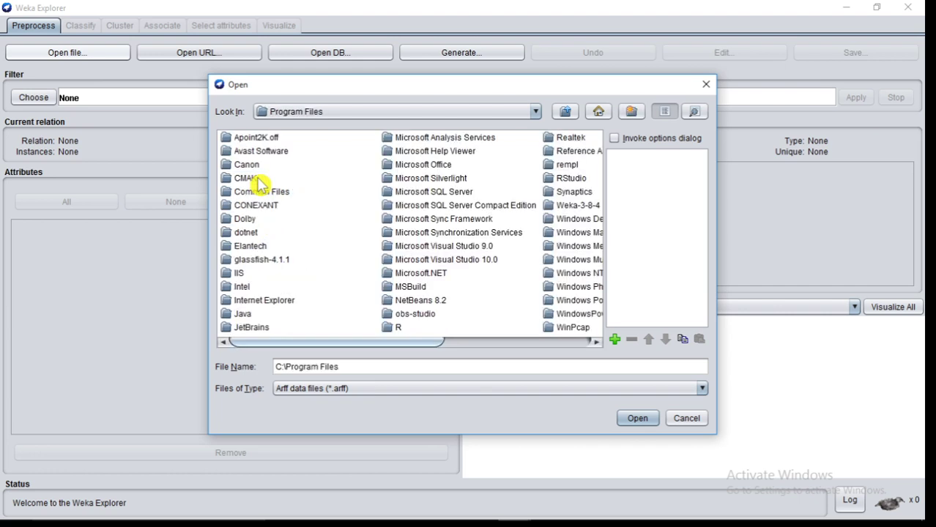
left_click(567, 208)
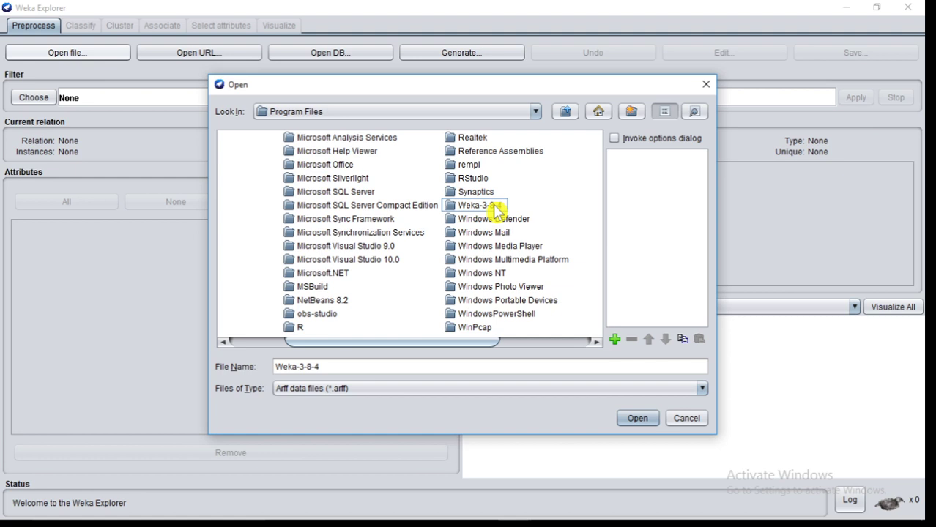
double_click(489, 207)
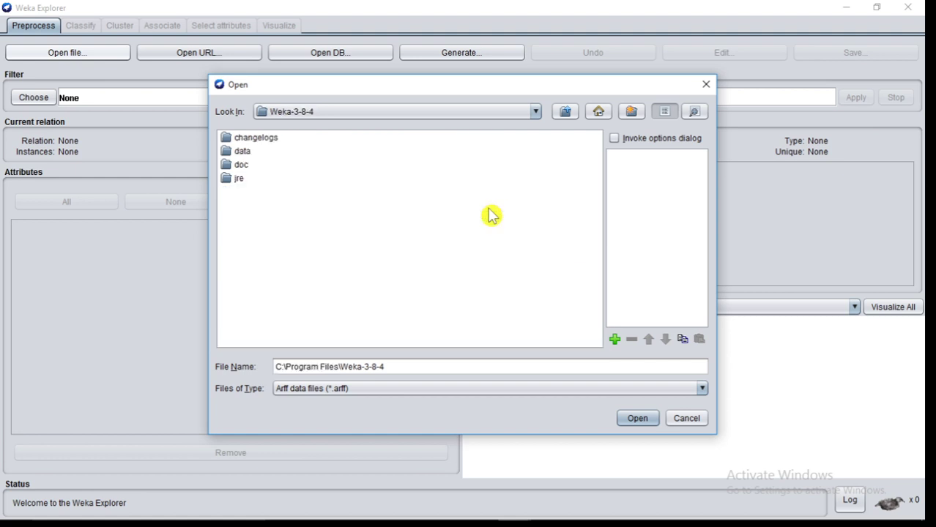
double_click(238, 155)
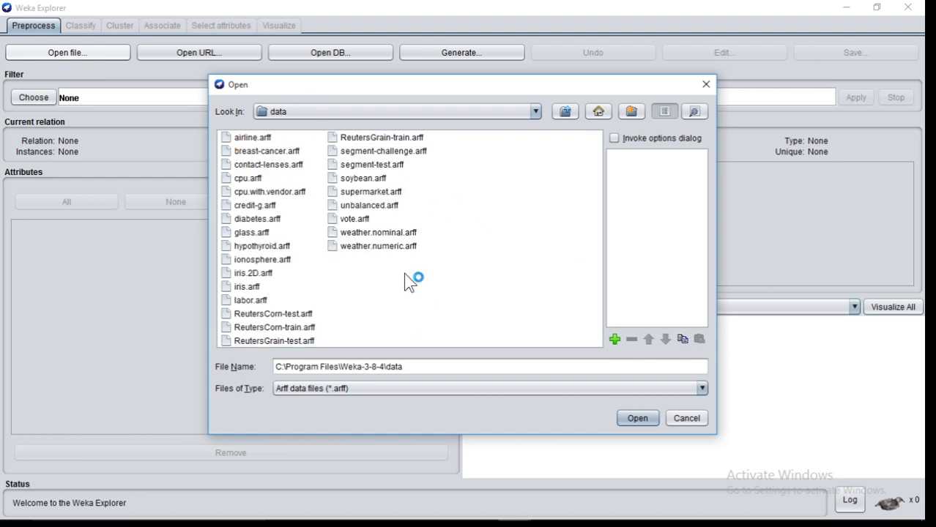
left_click(386, 256)
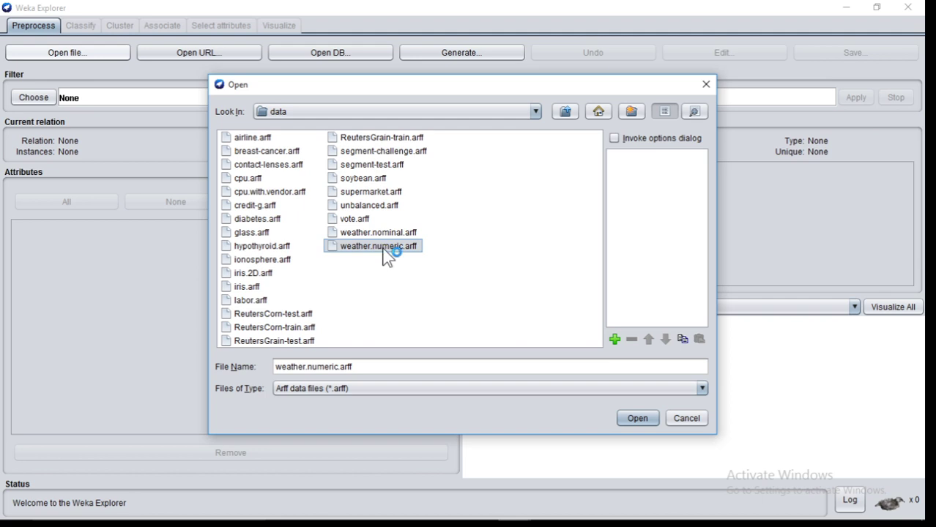
left_click(636, 421)
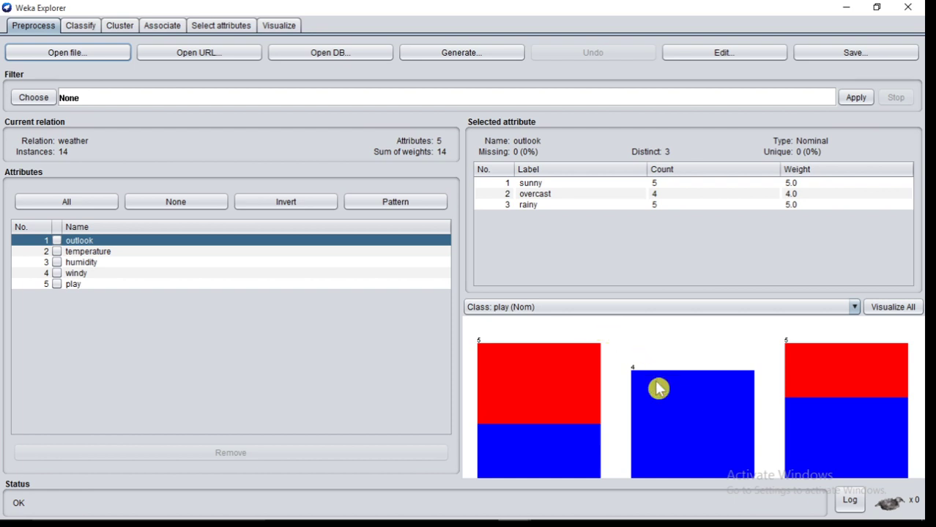
mouse_move(657, 388)
mouse_move(577, 385)
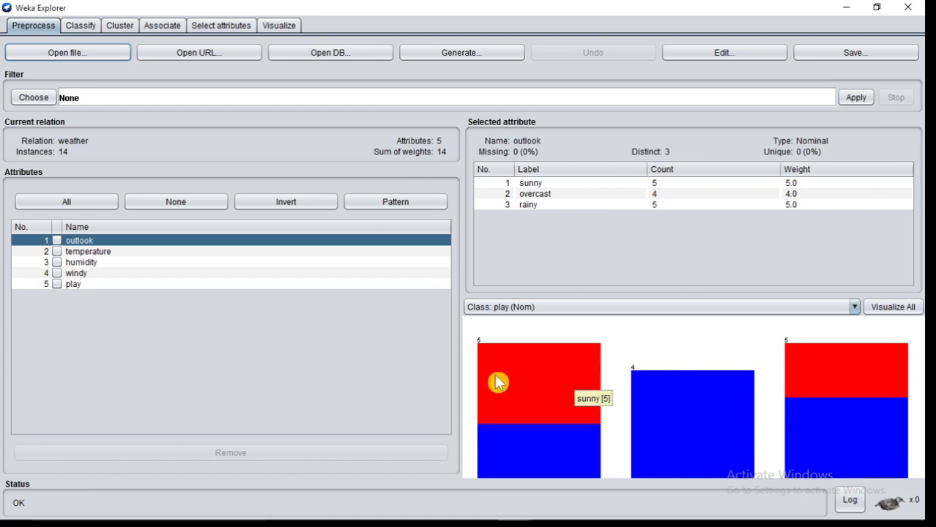
- Select windy, then temperature, to show temperature's min 64, max 85, mean 73.571, std dev 6.572
left_click(56, 277)
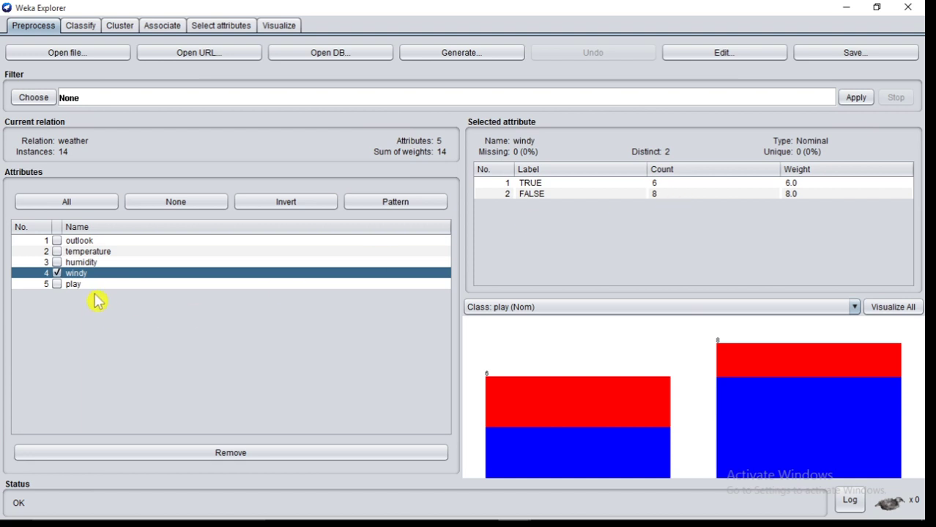
left_click(57, 251)
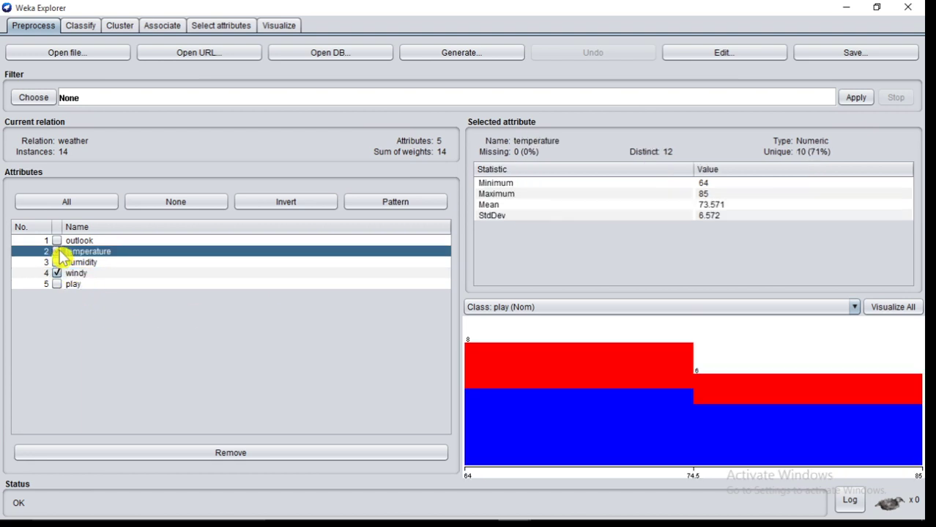
left_click(57, 275)
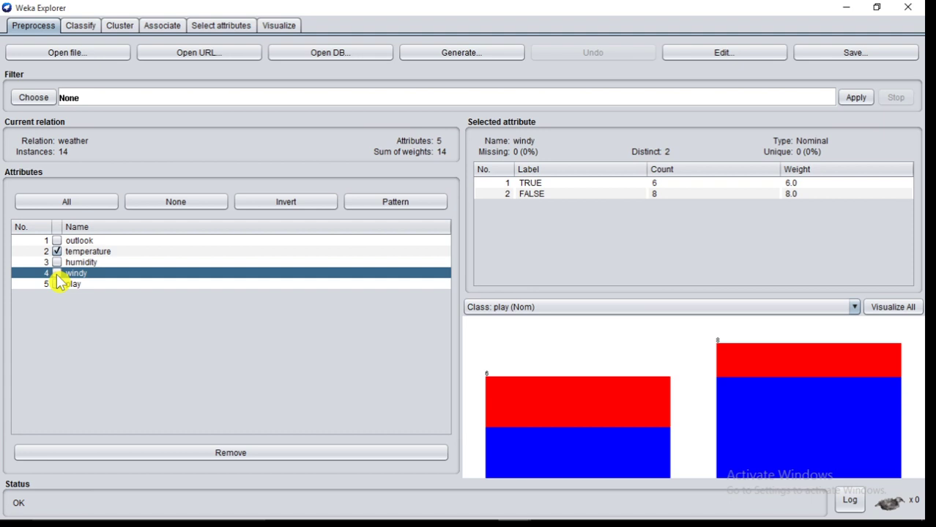
left_click(57, 252)
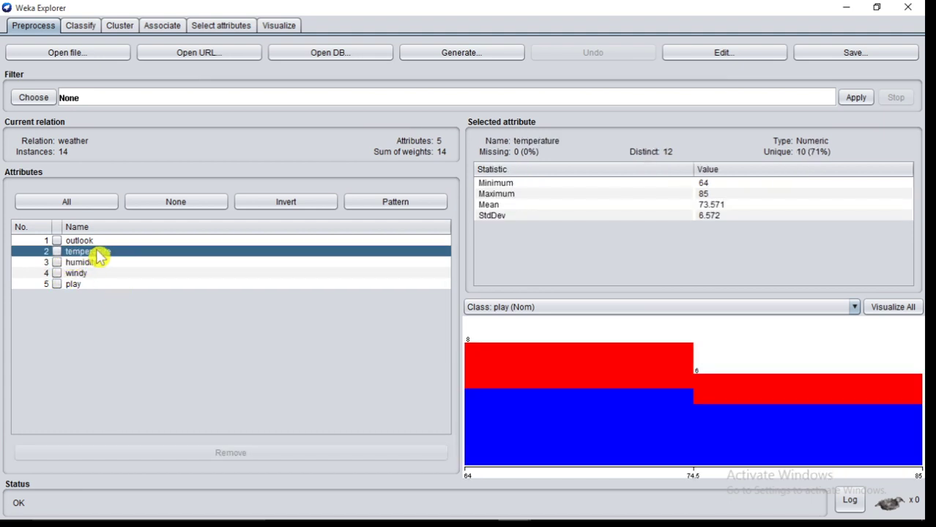
left_click(57, 252)
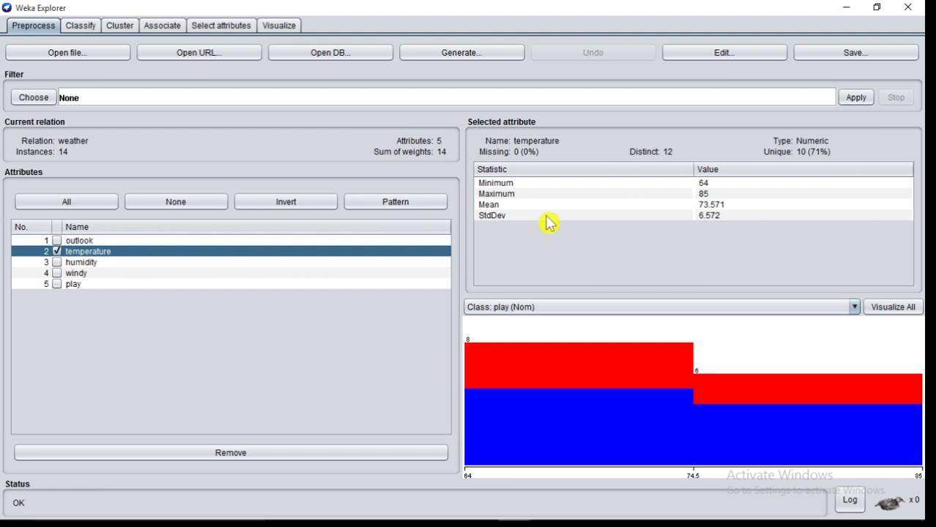
left_click(550, 223)
- Select humidity to show its statistics and histogram: 65 to 96, mean 81.643
left_click(63, 262)
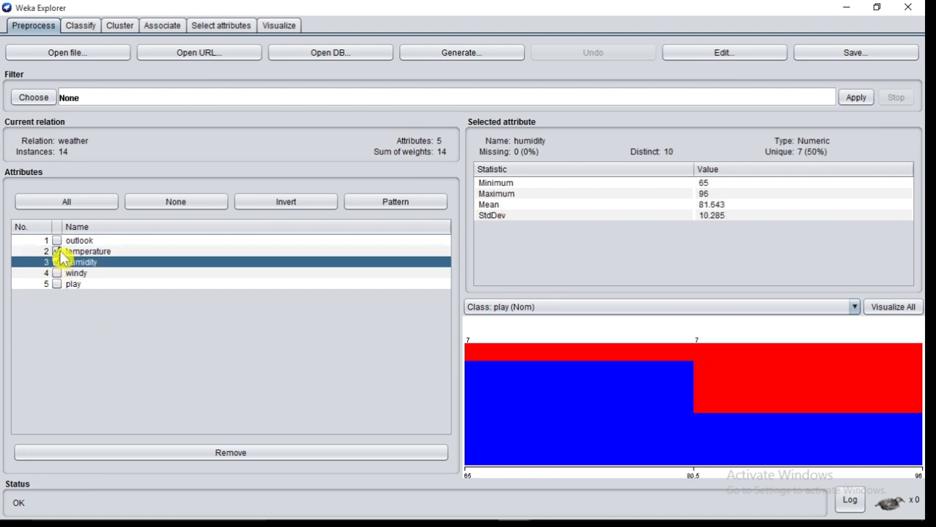
left_click(62, 252)
left_click(57, 262)
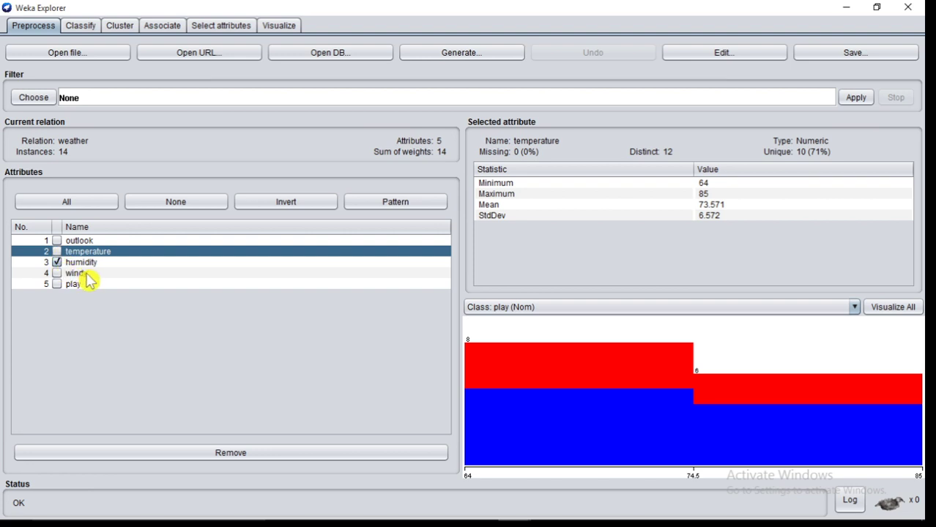
left_click(57, 262)
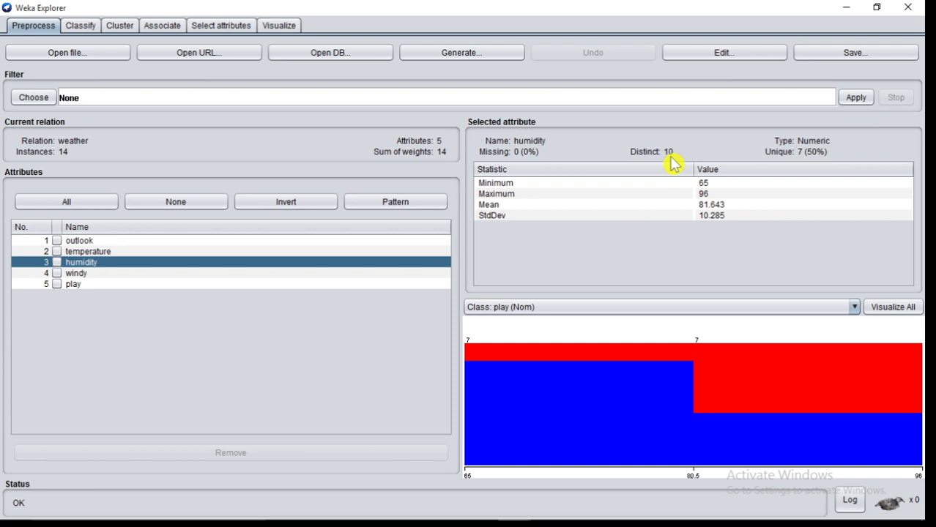
mouse_move(647, 375)
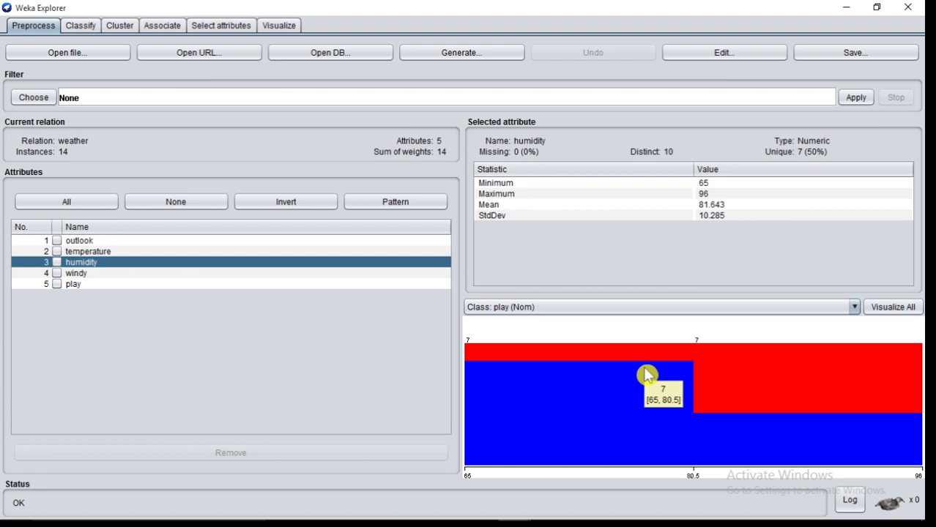
left_click(887, 317)
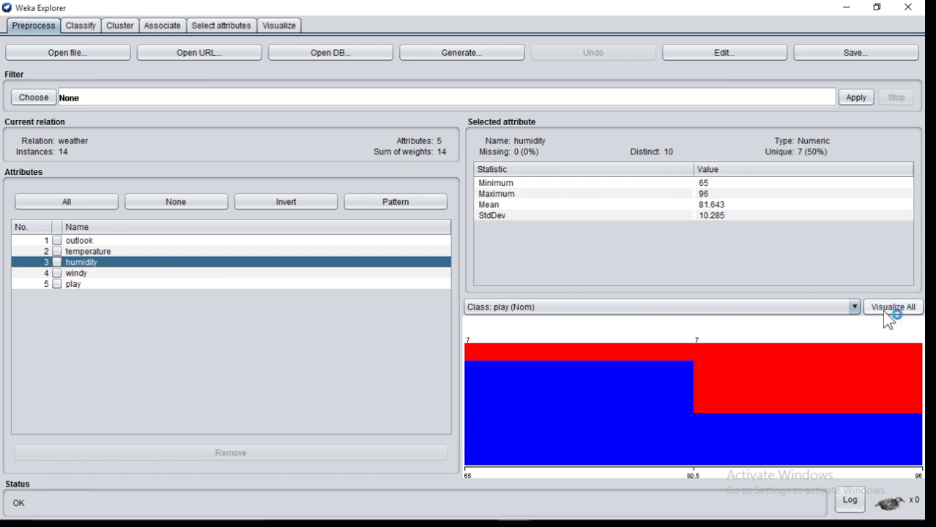
- Show histograms of outlook, temperature, humidity, windy and play via Visualize All, maximized
left_click(888, 317)
left_click(886, 317)
left_click(886, 318)
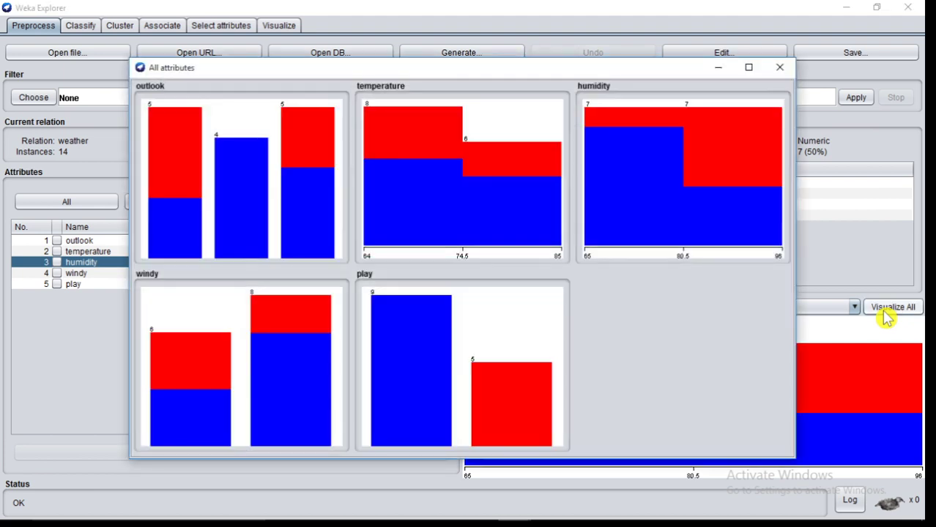
left_click(749, 70)
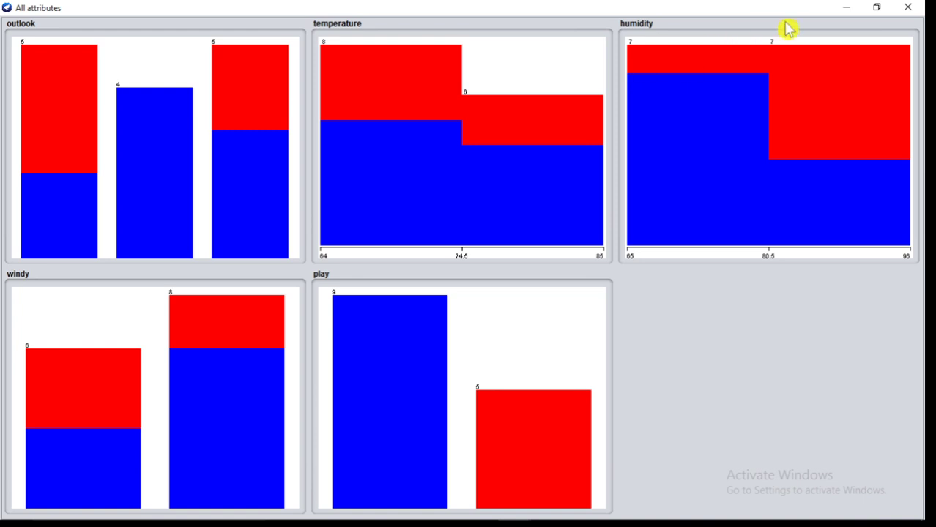
- Close the All attributes histogram window to return to humidity's statistics
left_click(908, 9)
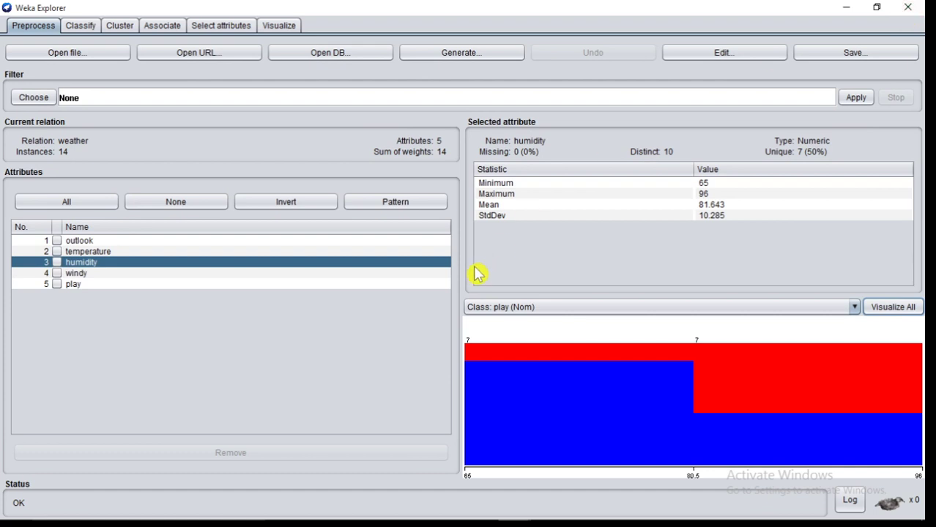